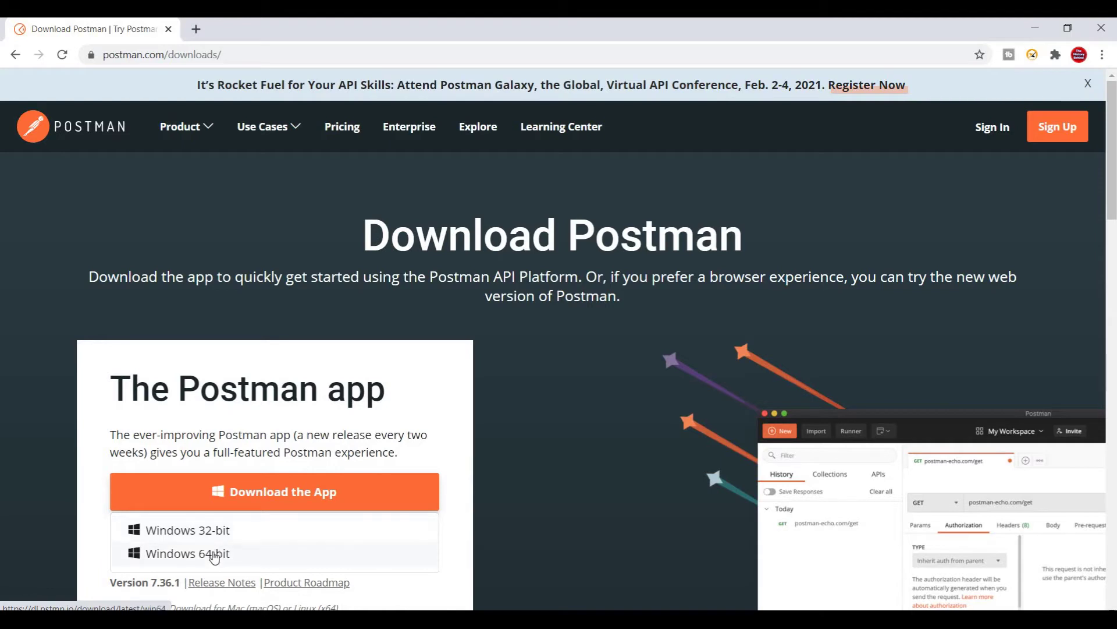
Download the Windows 64-bit Postman installer and launch it from its download folder.
left_click(214, 556)
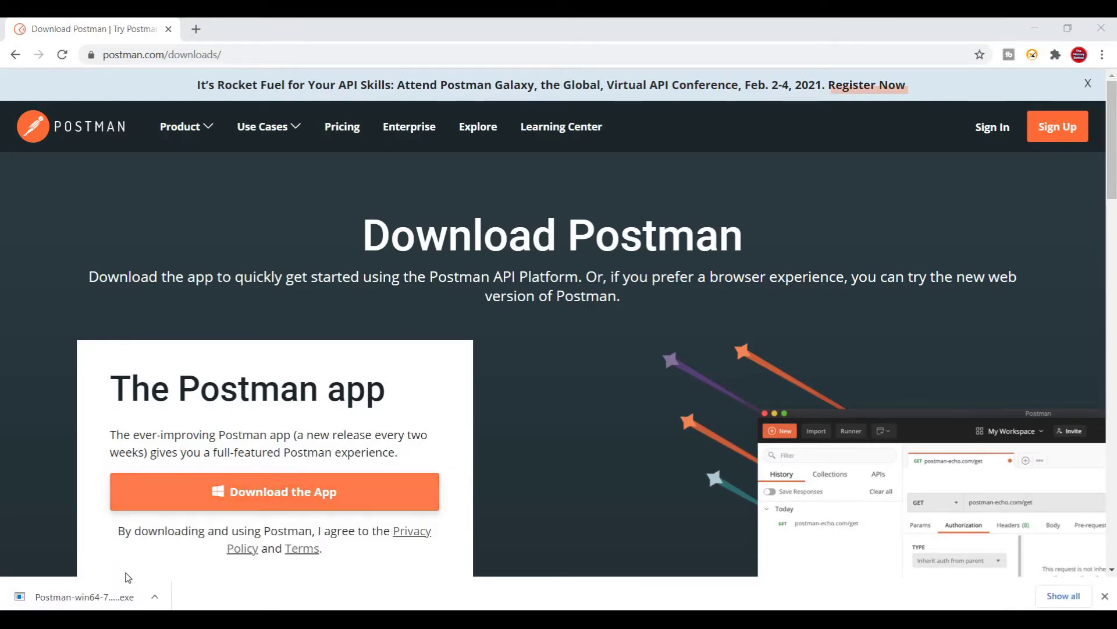
left_click(155, 597)
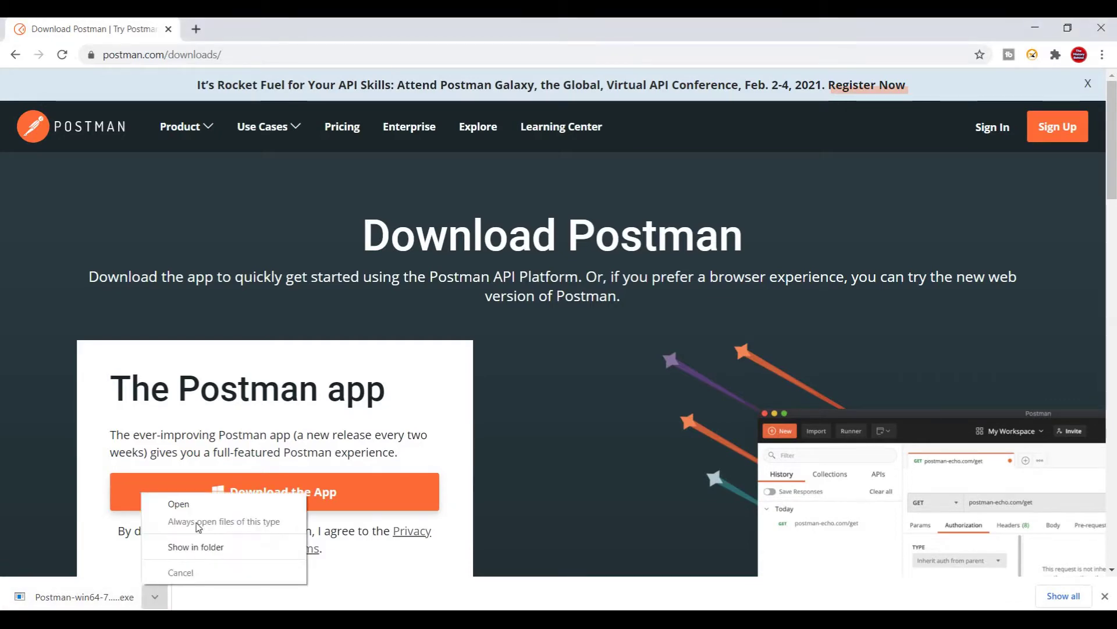
left_click(211, 549)
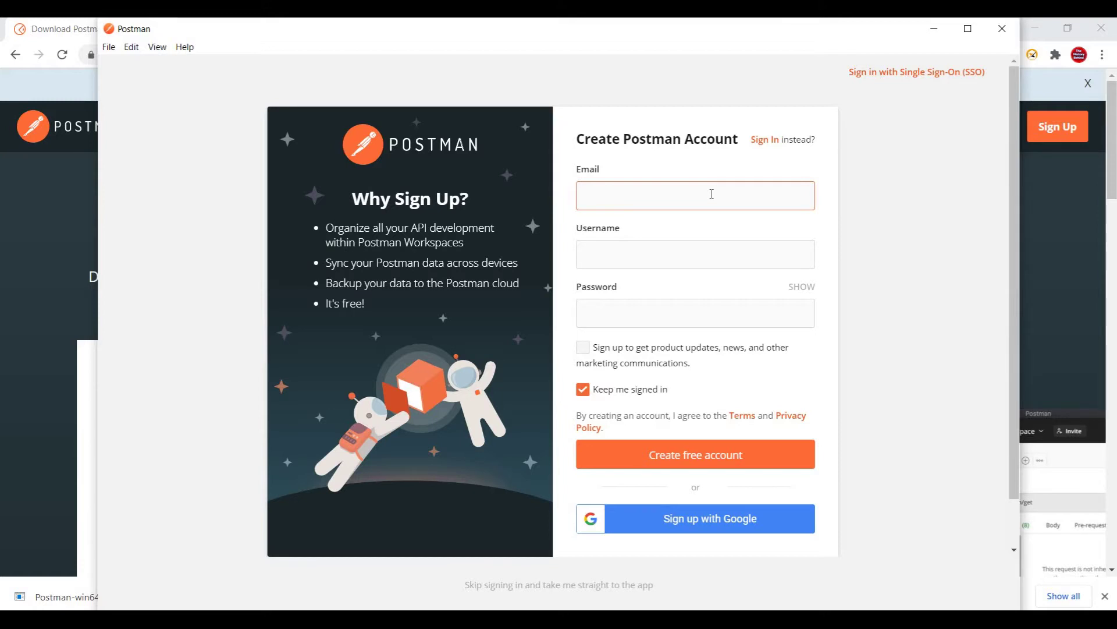
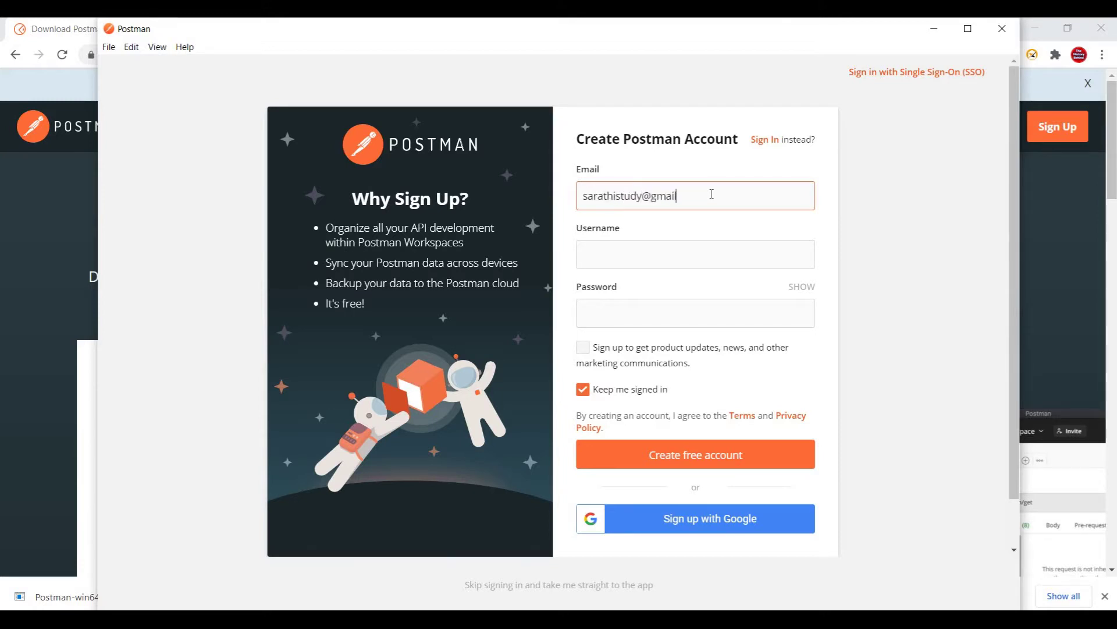
Sign up with an email, username and password, opting into product updates, resubmitting with an available username.
key("Tab")
type("Sangeetha")
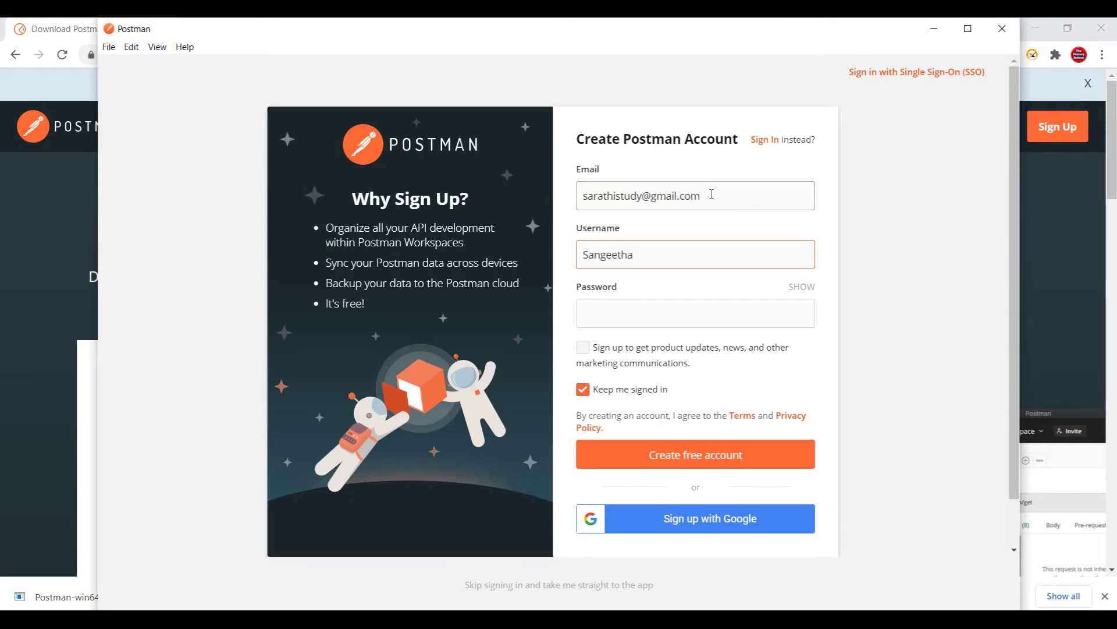
key("Tab")
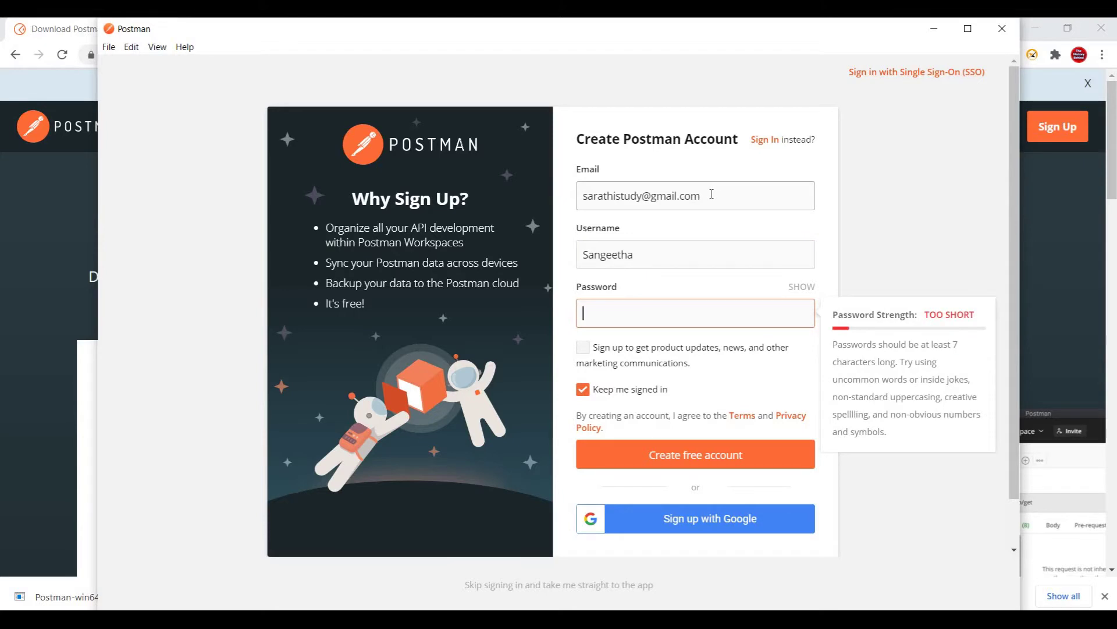
type("••••••••••")
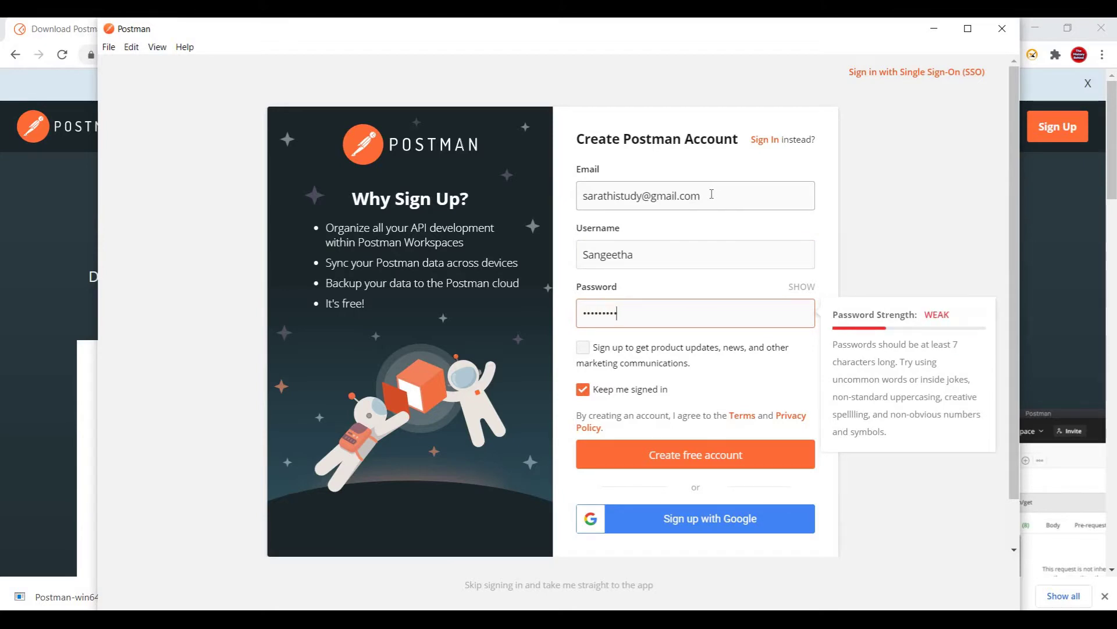
left_click(585, 352)
left_click(694, 462)
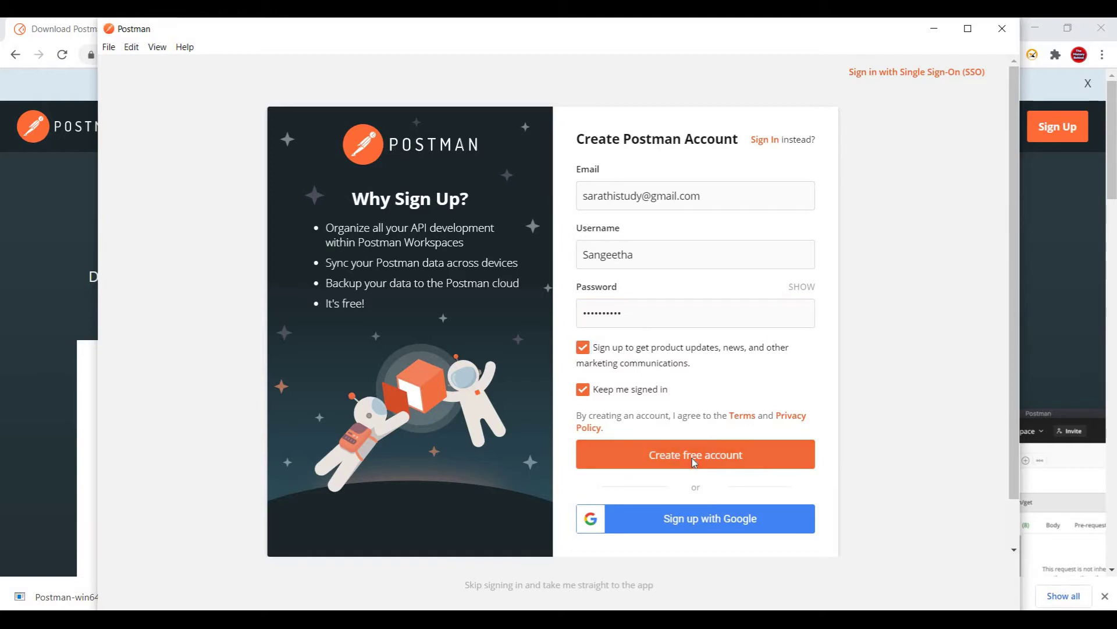
left_click(695, 466)
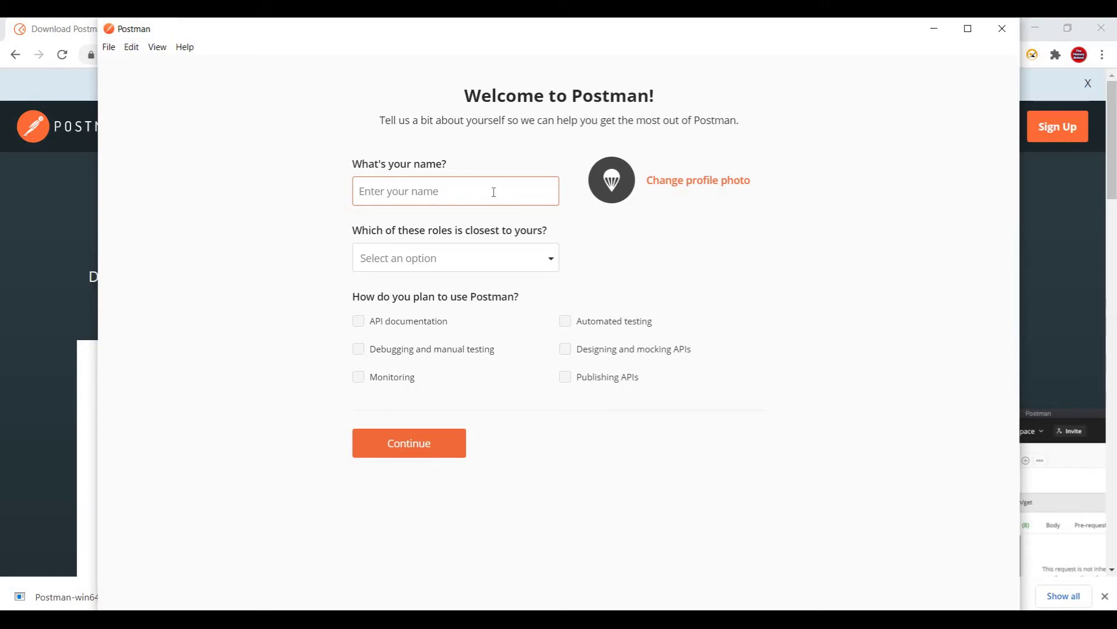
Enter your name in the profile and choose Quality Engineer as the role.
type("Sangeetha")
left_click(548, 262)
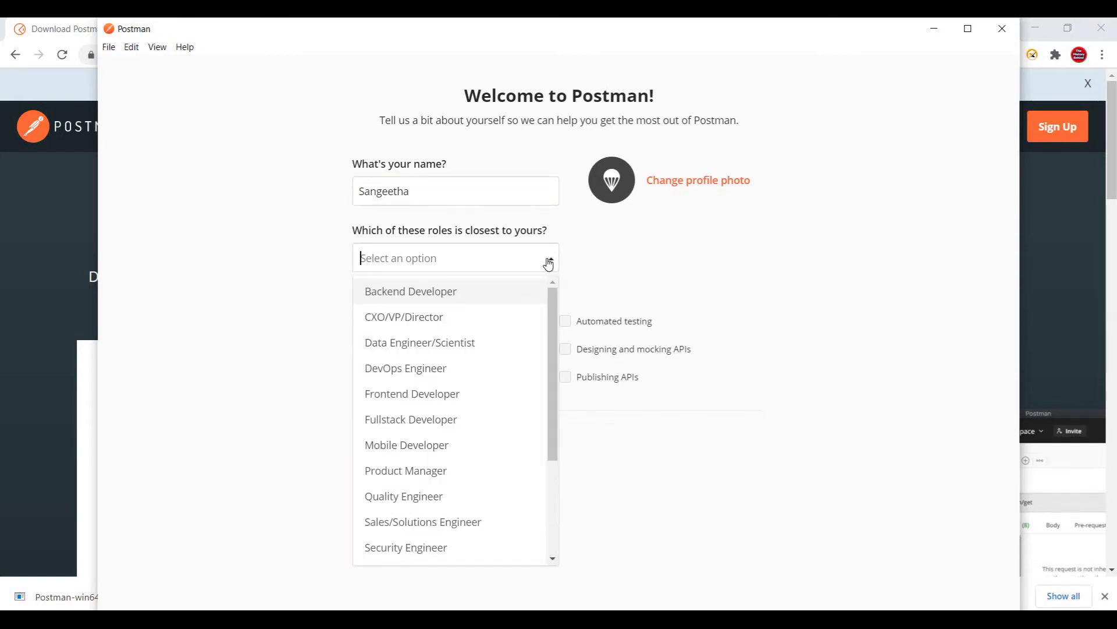
left_click(420, 497)
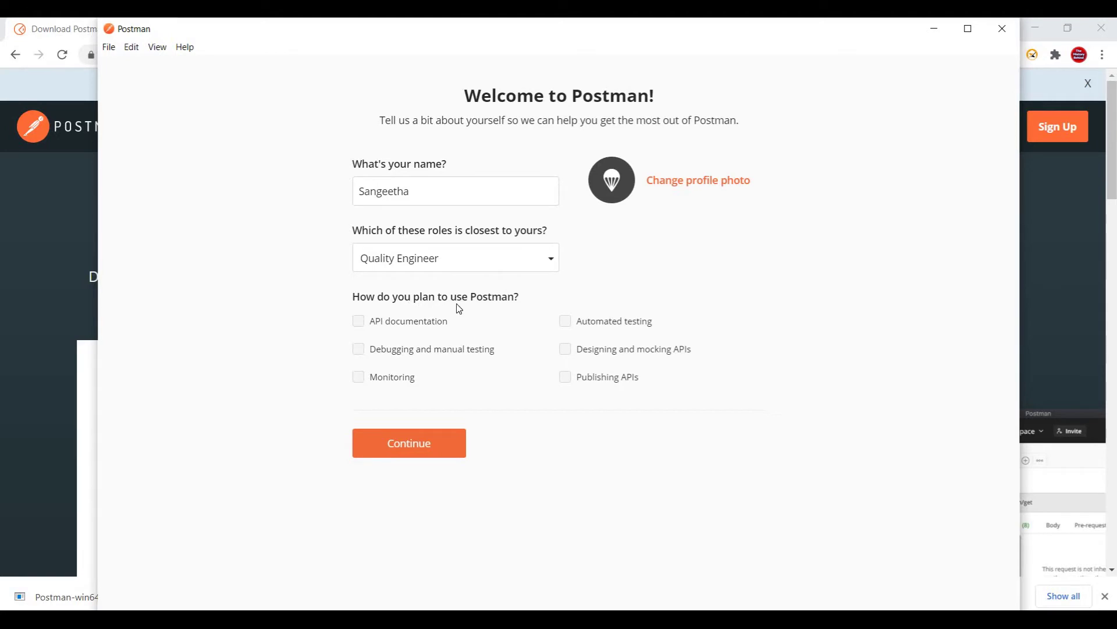
Tick all six planned uses, submit the profile, and continue without a team.
left_click(360, 322)
left_click(358, 349)
left_click(358, 377)
left_click(565, 323)
left_click(565, 349)
left_click(566, 379)
left_click(416, 449)
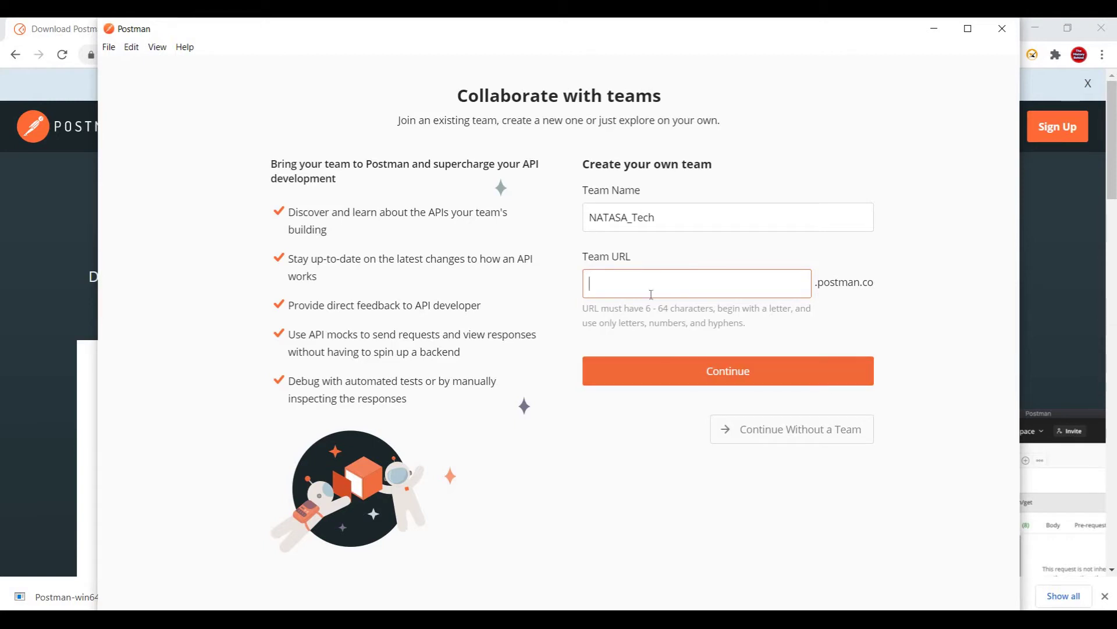
left_click(797, 438)
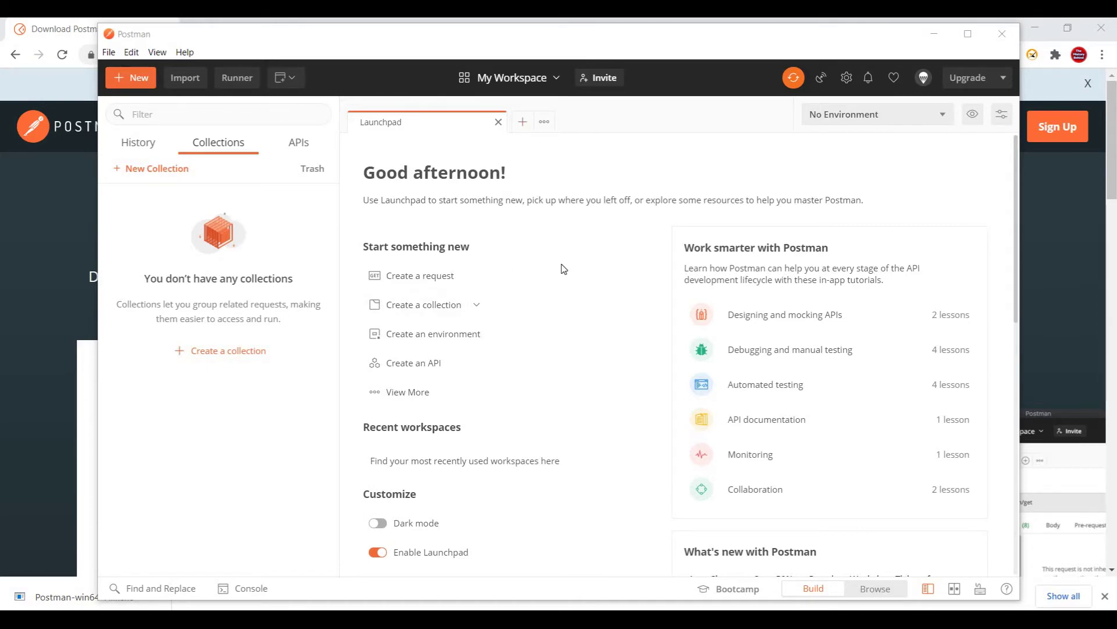
Open the Create New dialog from the toolbar's New button.
left_click(137, 83)
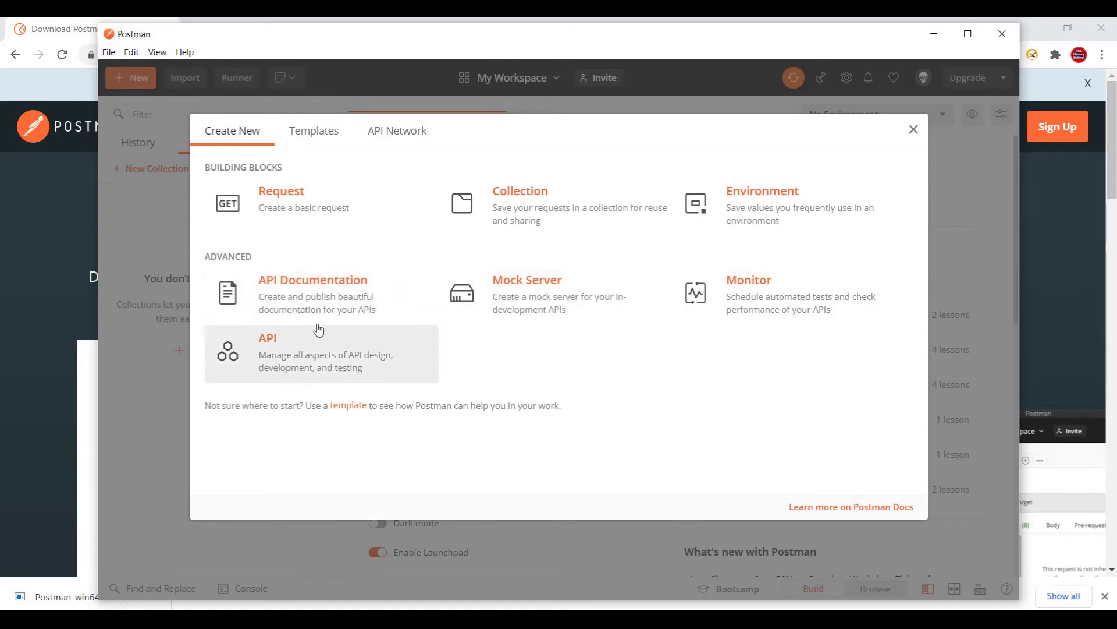
Browse the API Documentation community templates, then switch to the API Network public API directory.
left_click(326, 127)
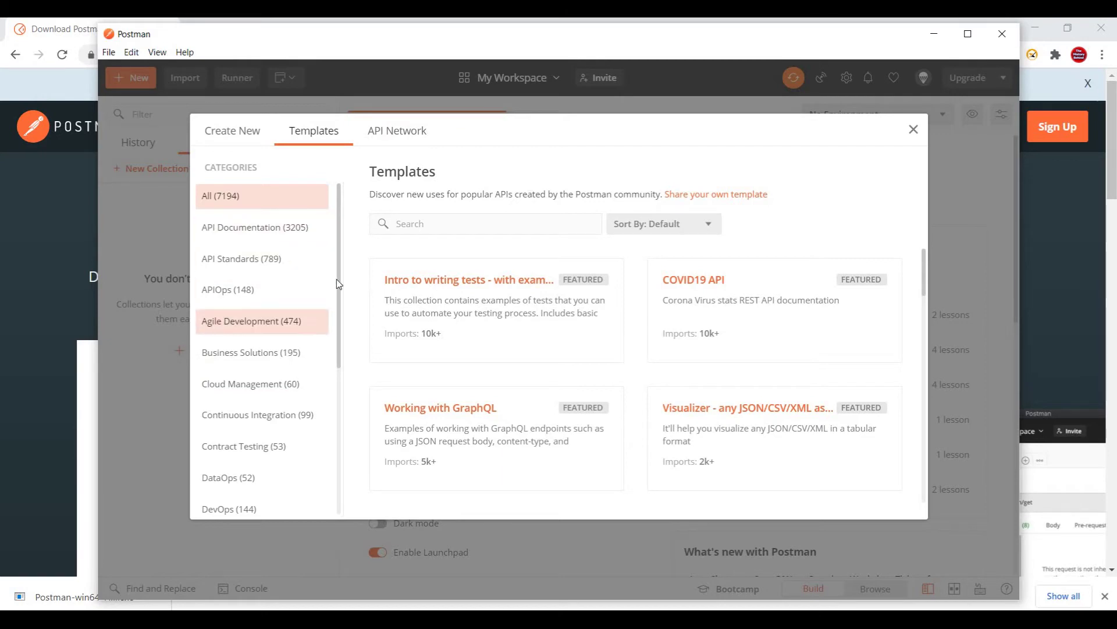
left_click(286, 238)
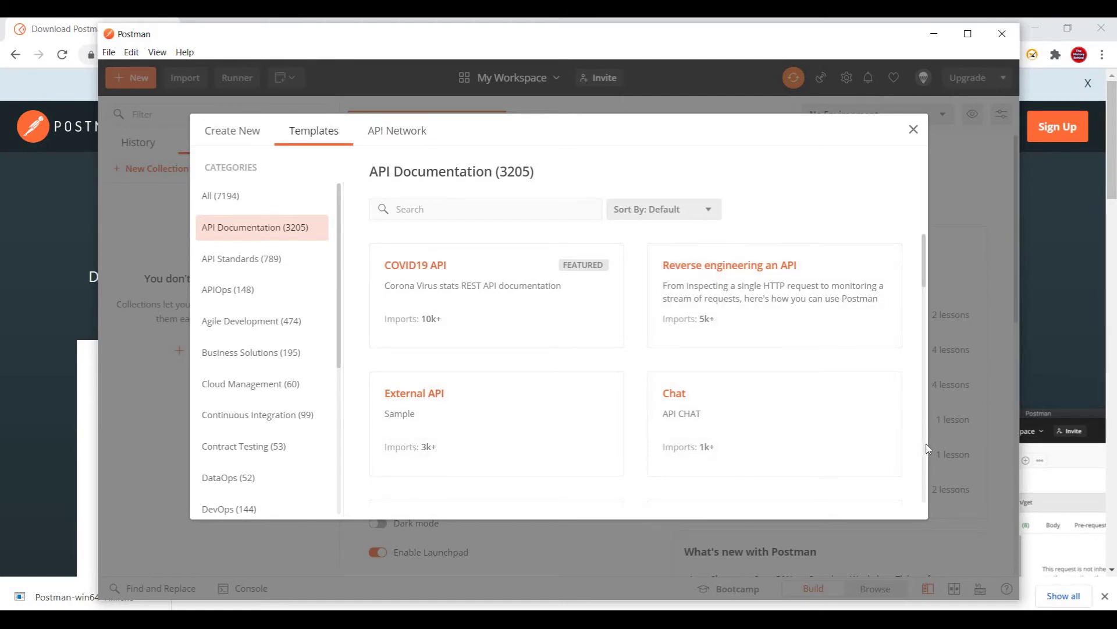
scroll(928, 457, "down", 10)
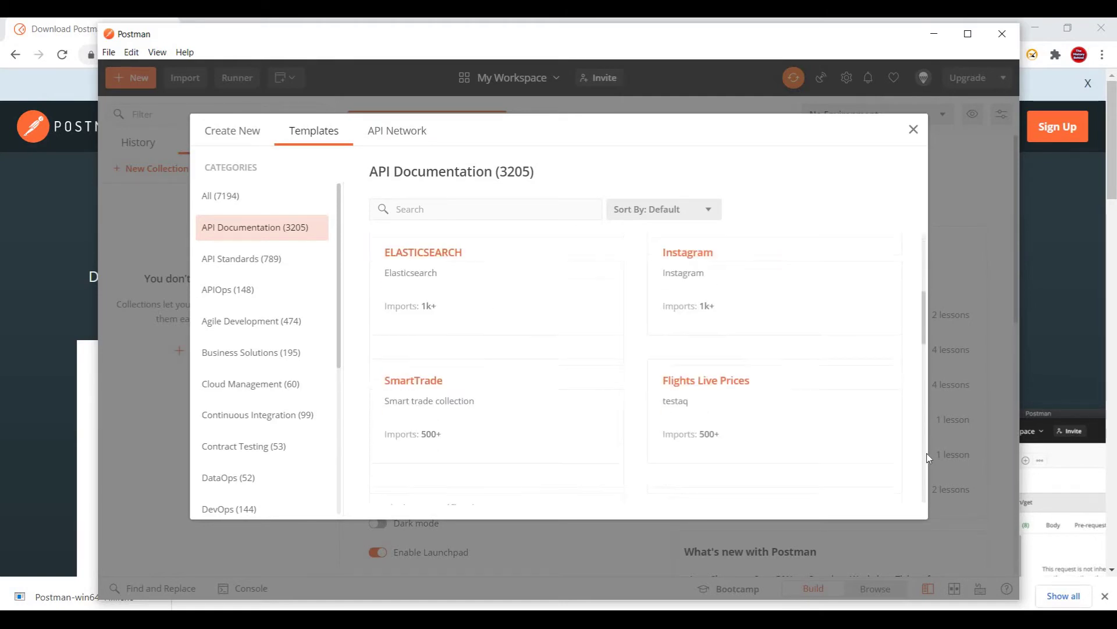
left_click(384, 132)
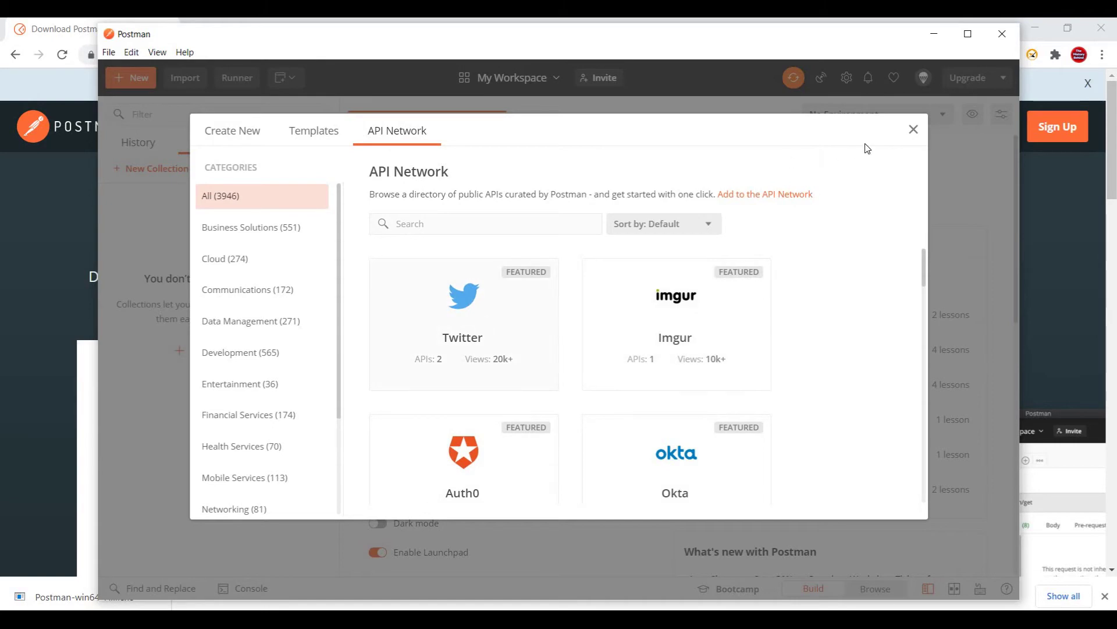
Close the API Network, then look over the Import dialog and Collection Runner, closing both.
left_click(914, 129)
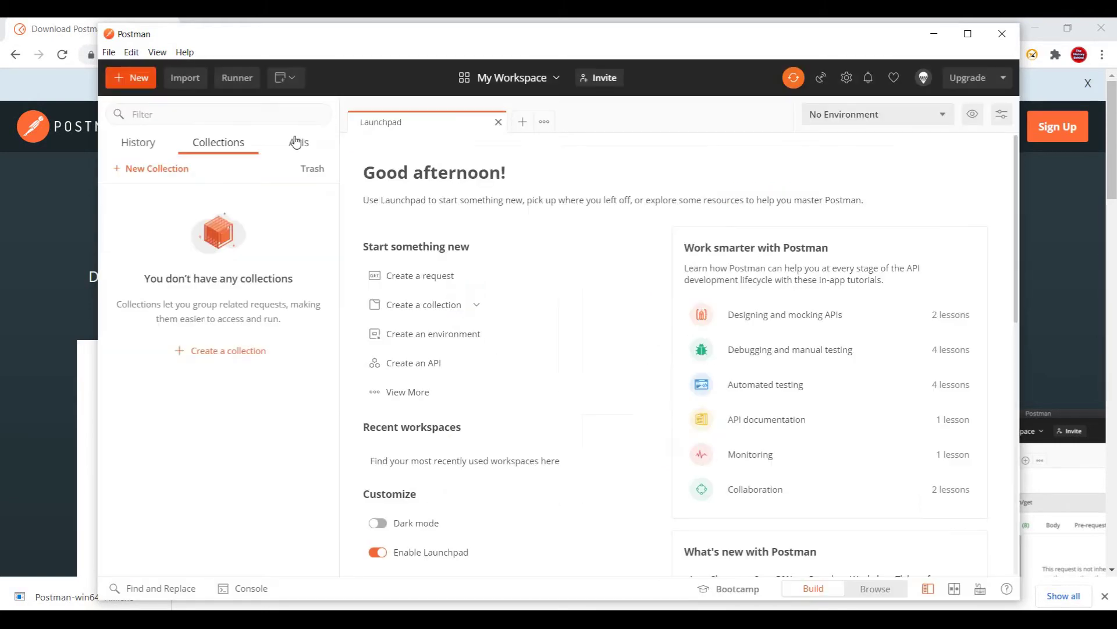
left_click(186, 79)
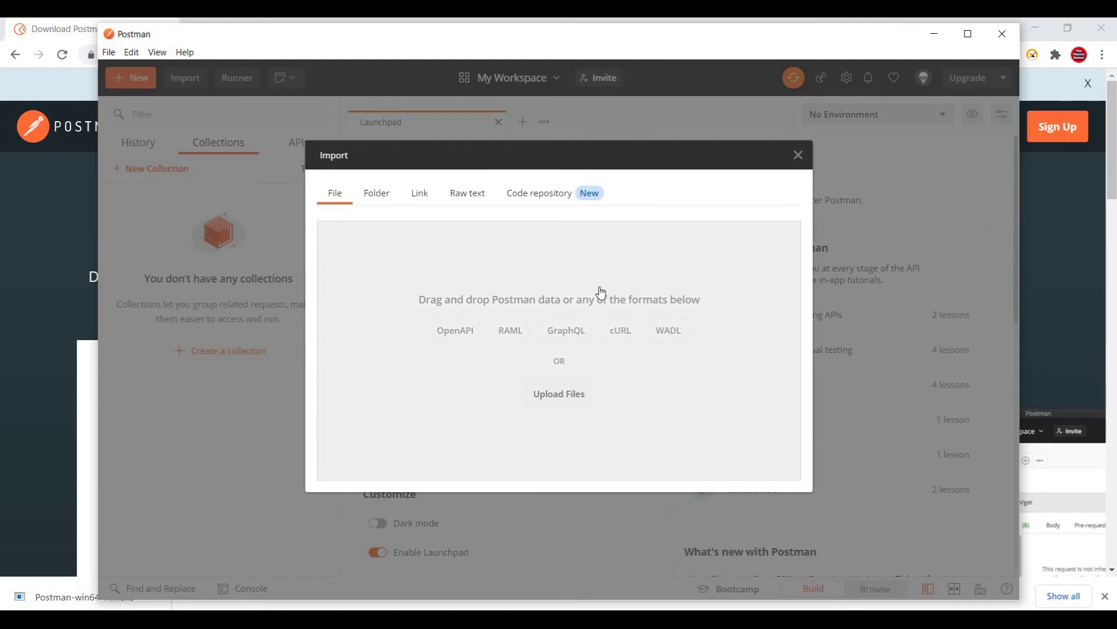
left_click(796, 155)
left_click(236, 81)
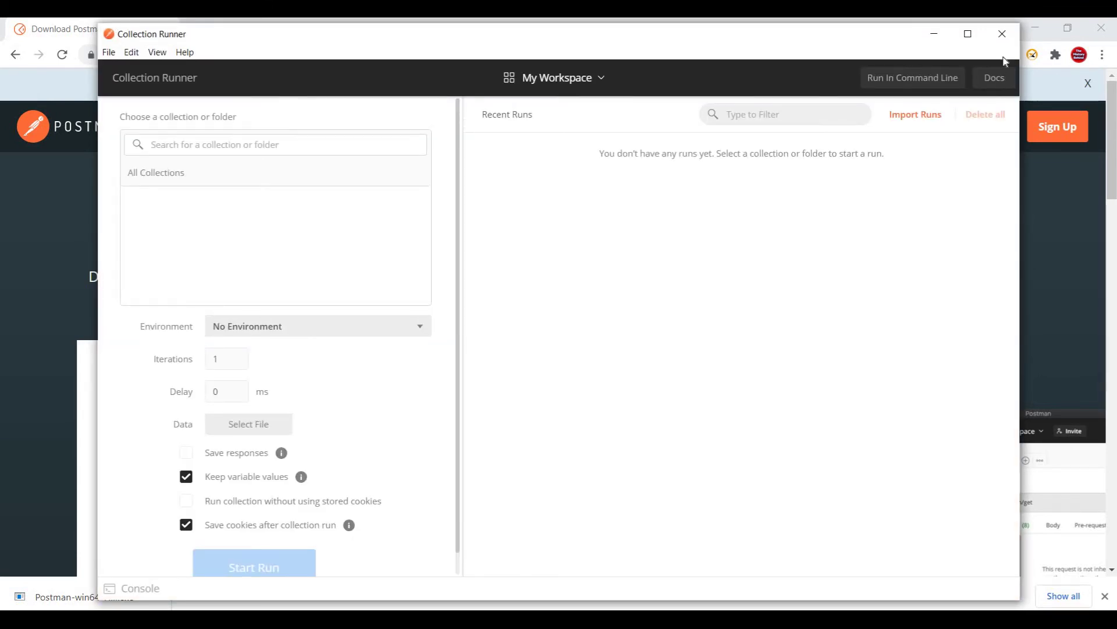
left_click(1003, 37)
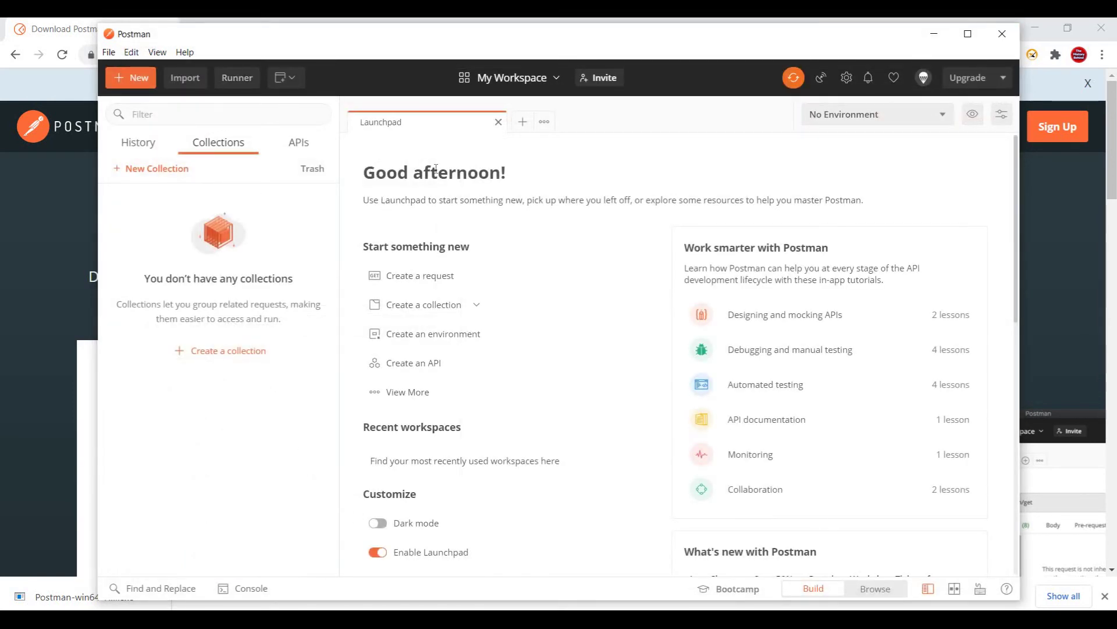
left_click(553, 80)
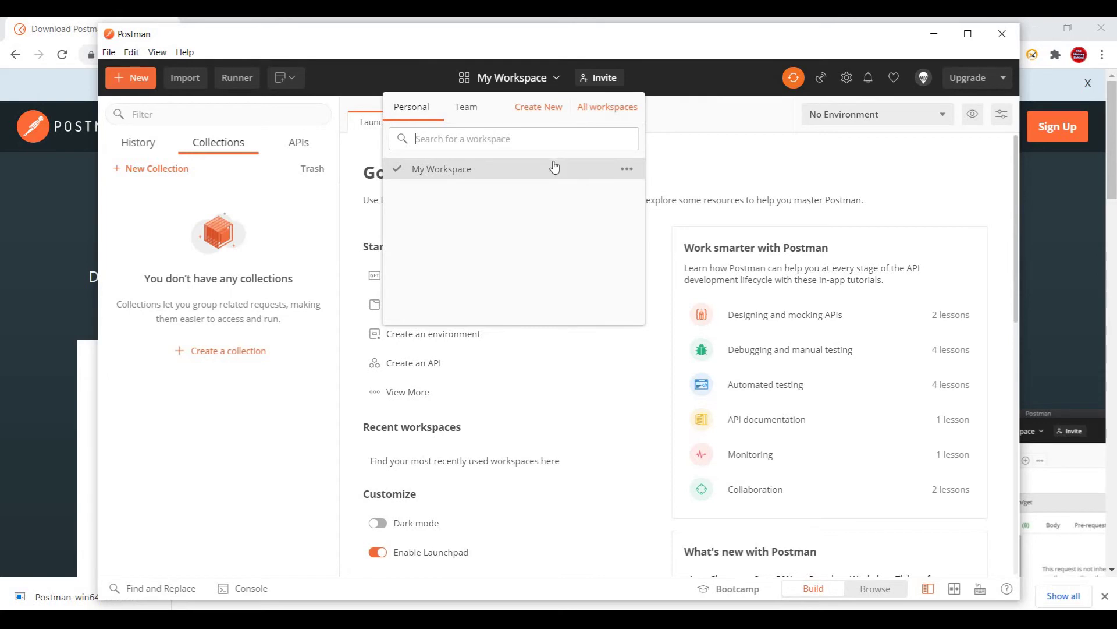
left_click(663, 77)
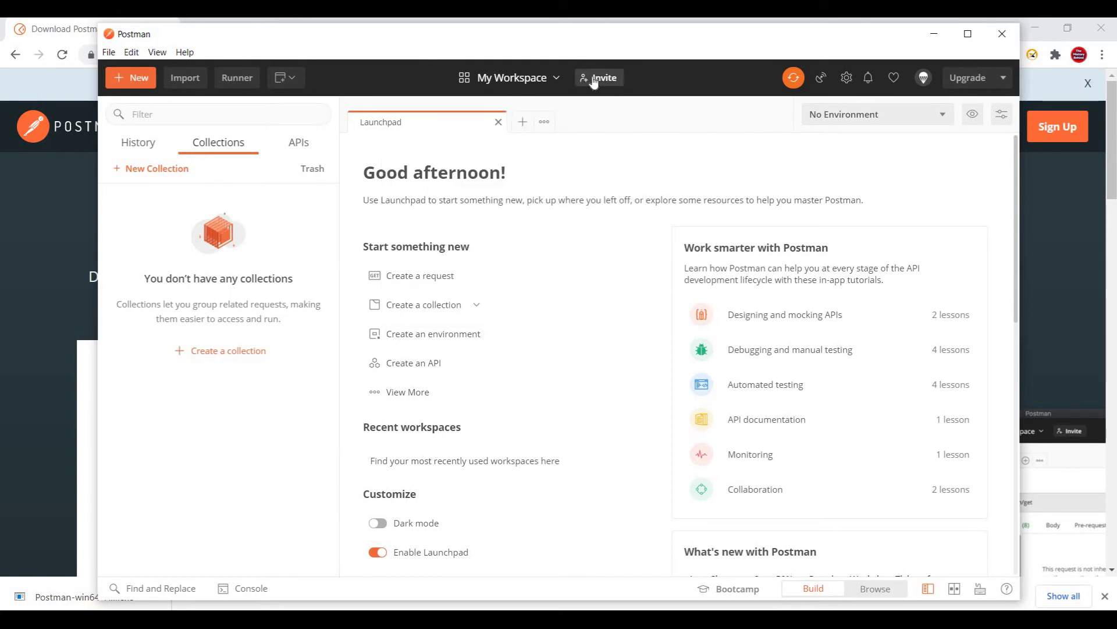
left_click(593, 81)
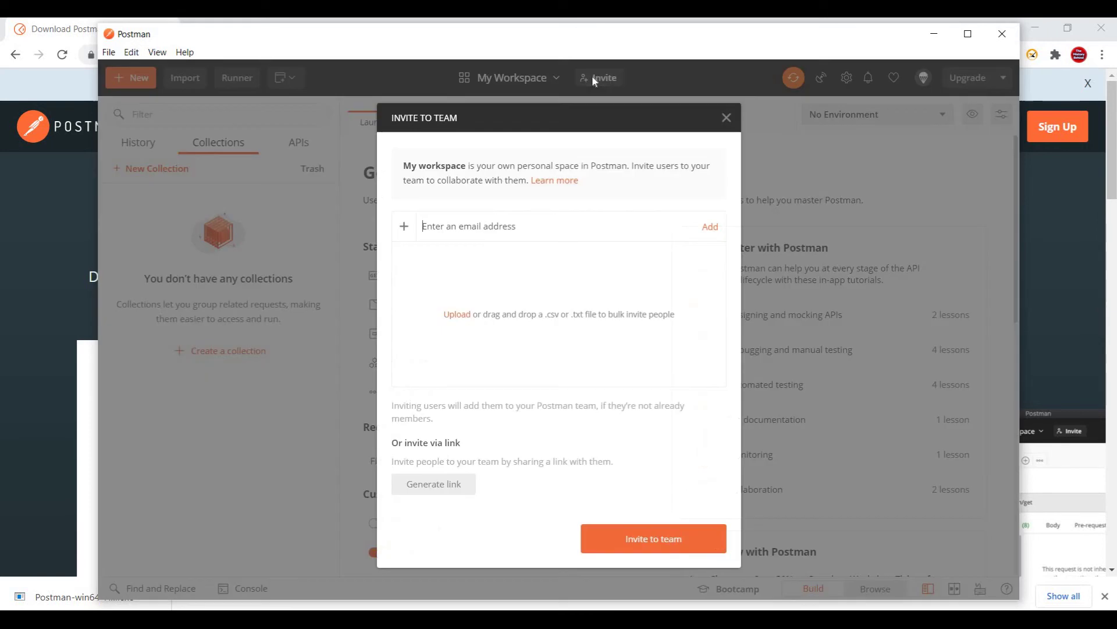
left_click(726, 118)
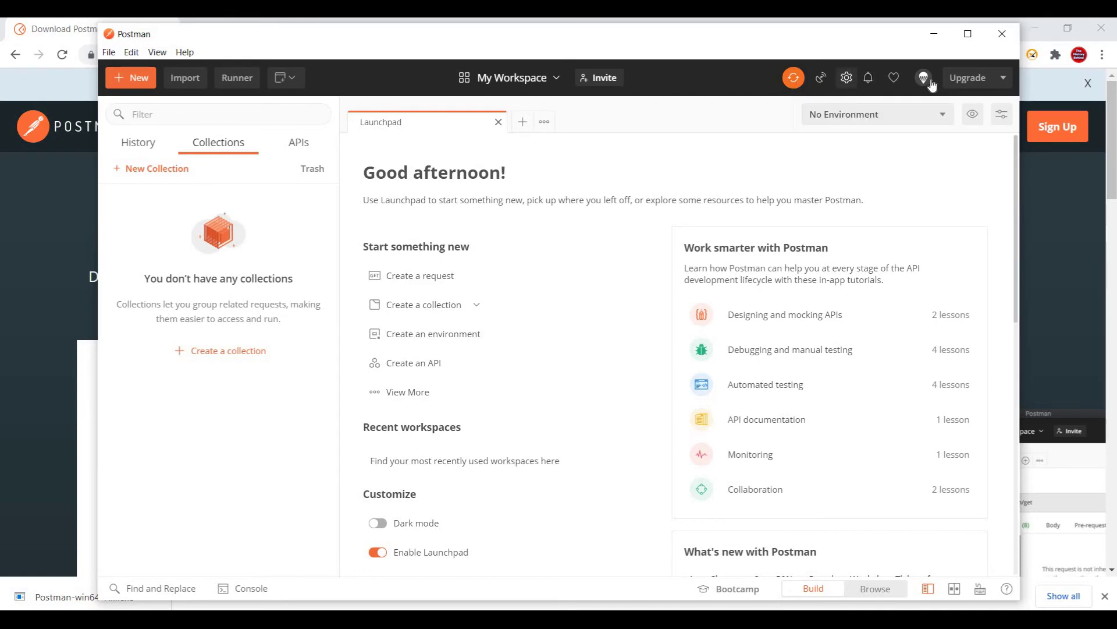
left_click(1001, 80)
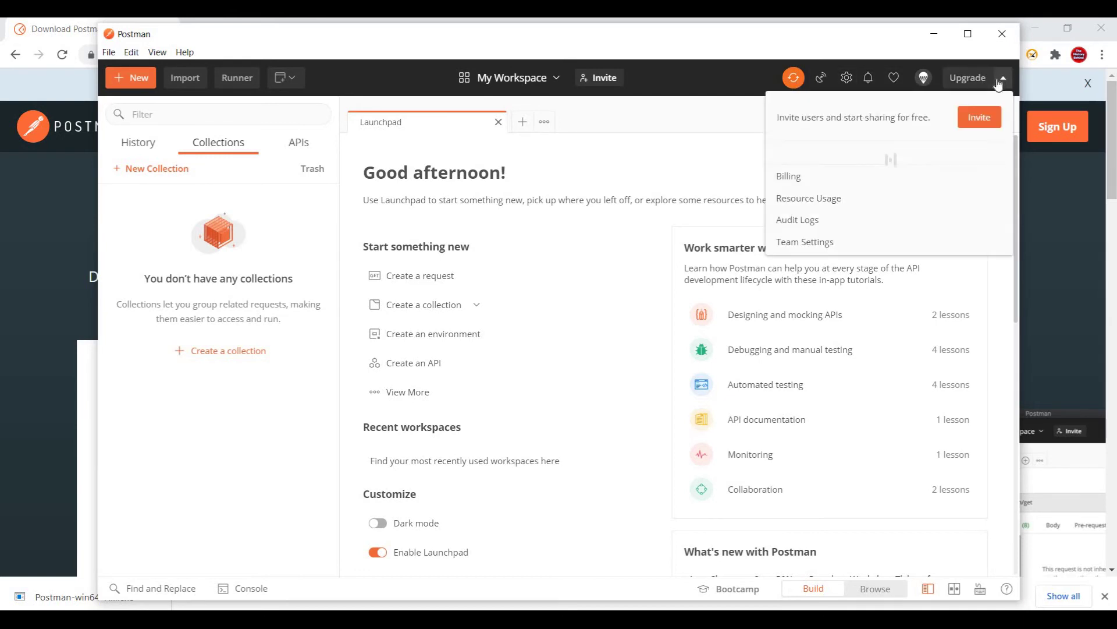
left_click(846, 78)
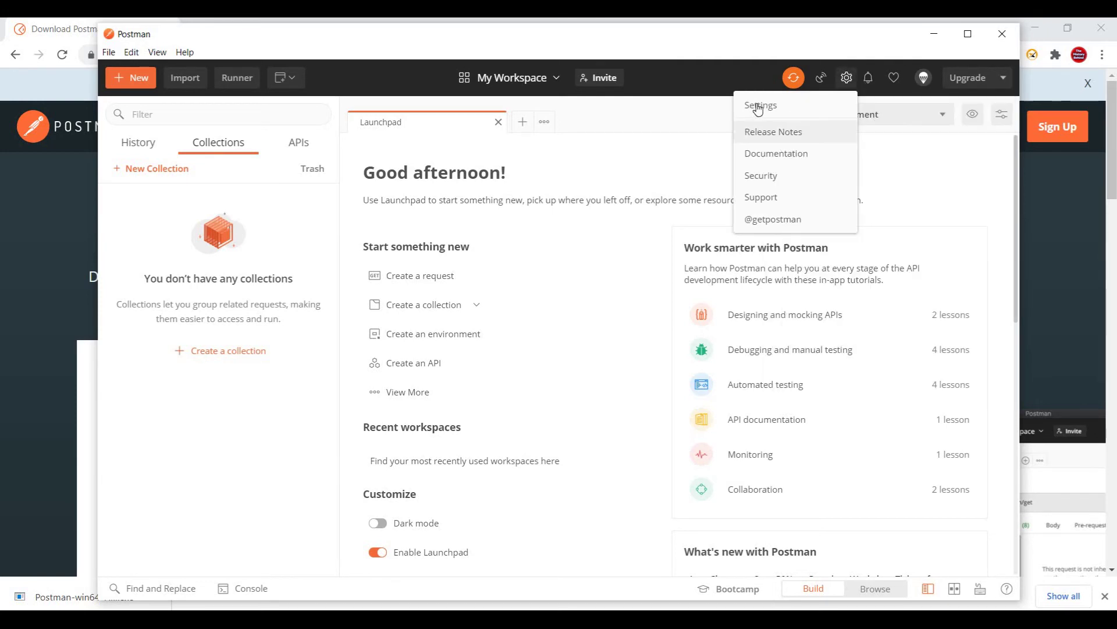
left_click(759, 106)
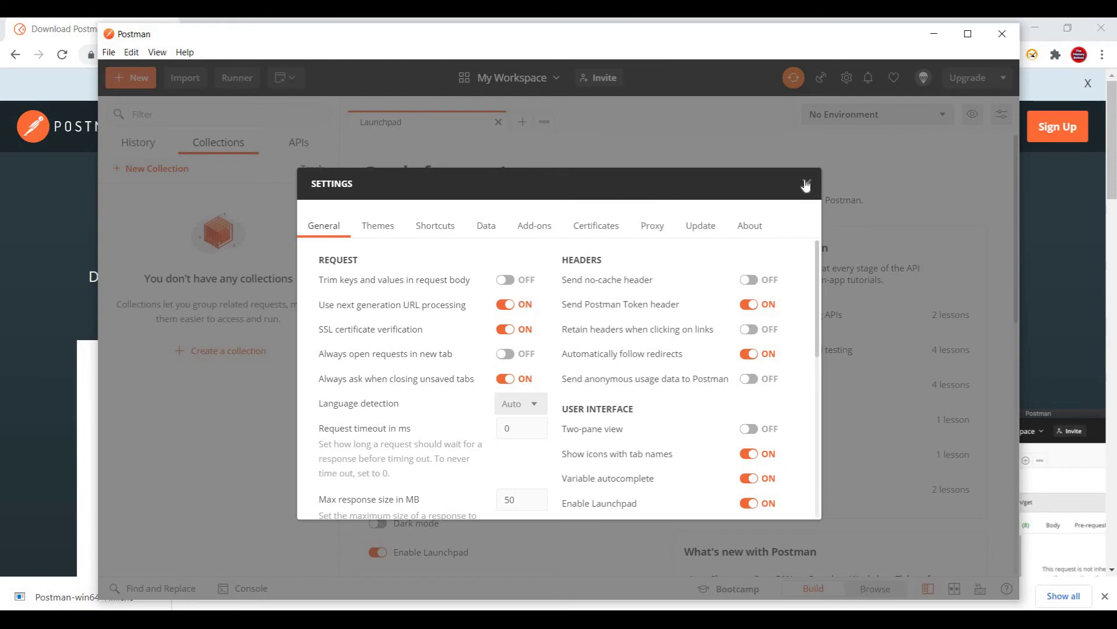
left_click(701, 231)
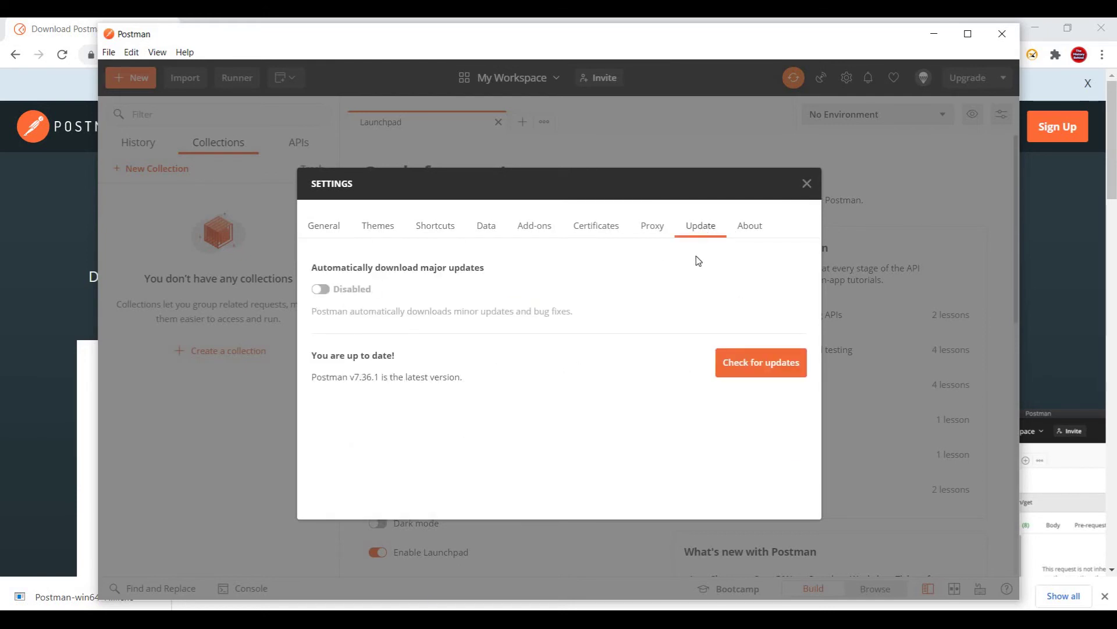
left_click(806, 182)
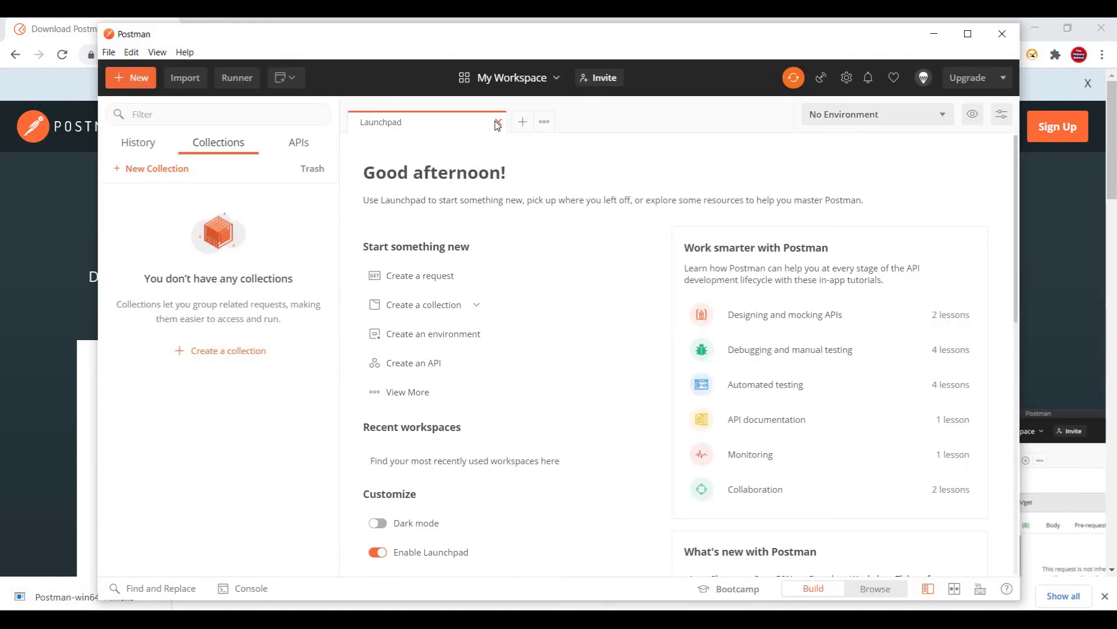
Close the Launchpad, open a new Untitled GET request, and view its Authorization settings.
left_click(497, 123)
left_click(354, 124)
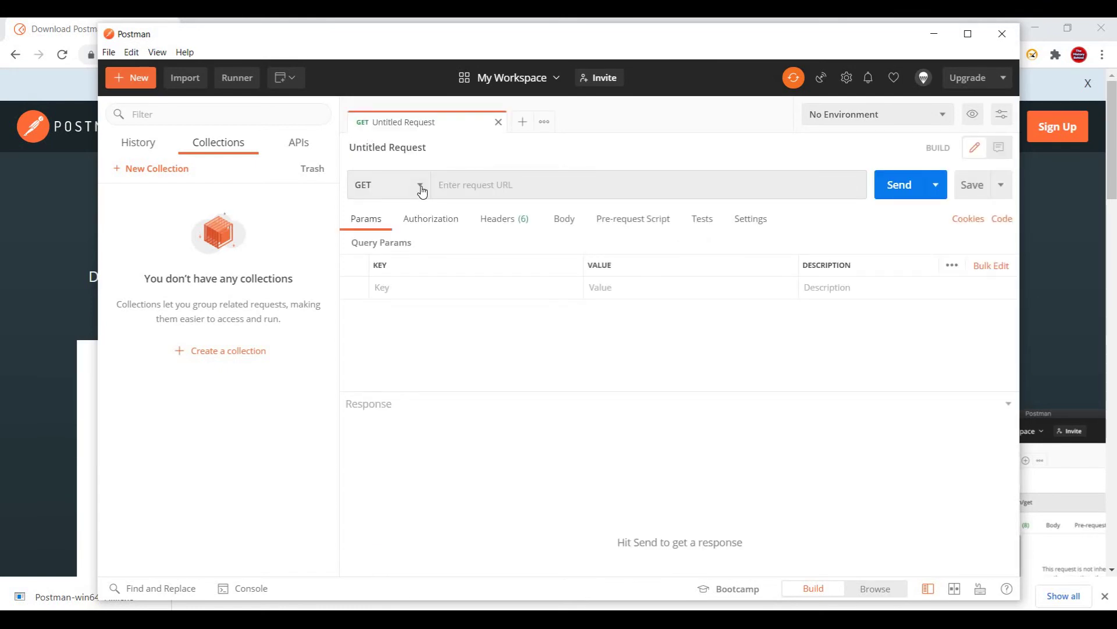
left_click(420, 187)
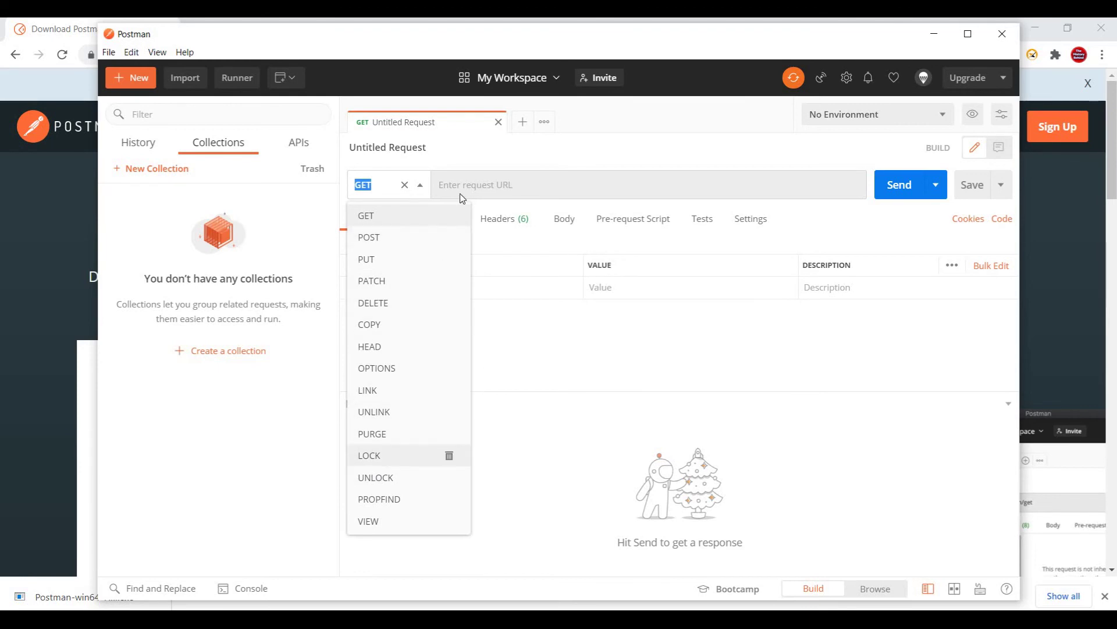
left_click(477, 184)
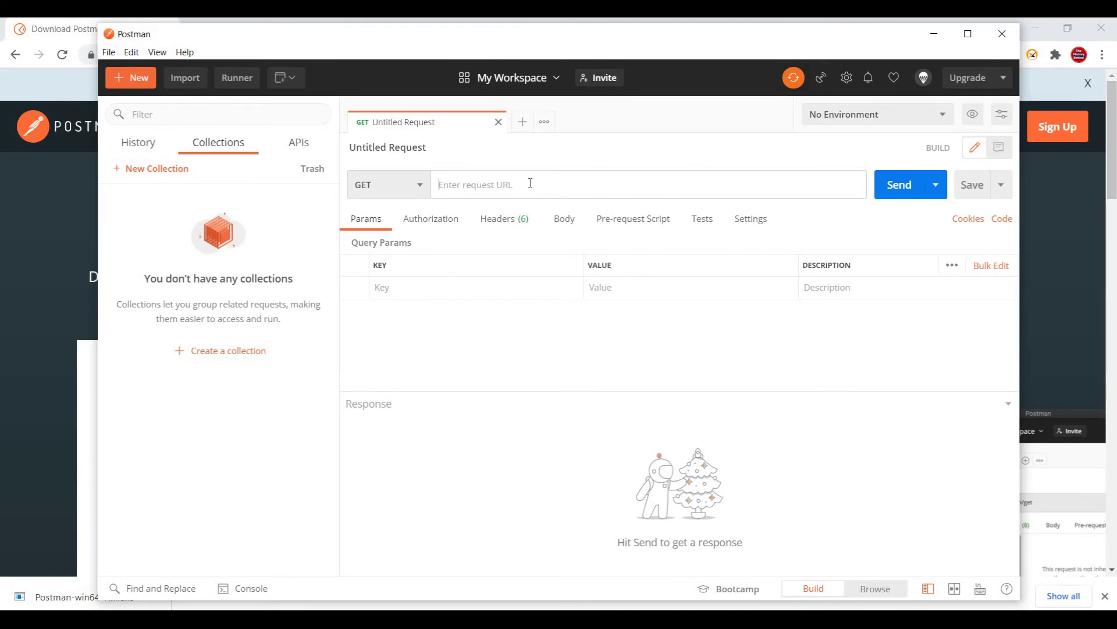
left_click(421, 224)
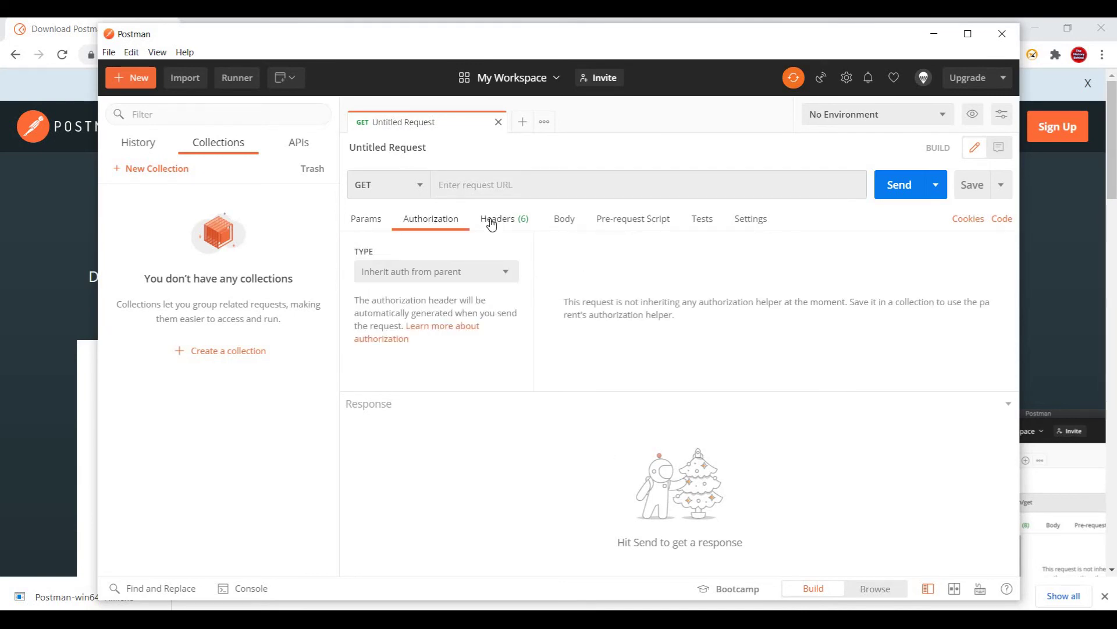
Cycle through the request's Headers, Body, Tests, Authorization, Headers and Body tabs, ending on Params.
left_click(492, 225)
left_click(572, 231)
left_click(702, 221)
left_click(439, 228)
left_click(505, 226)
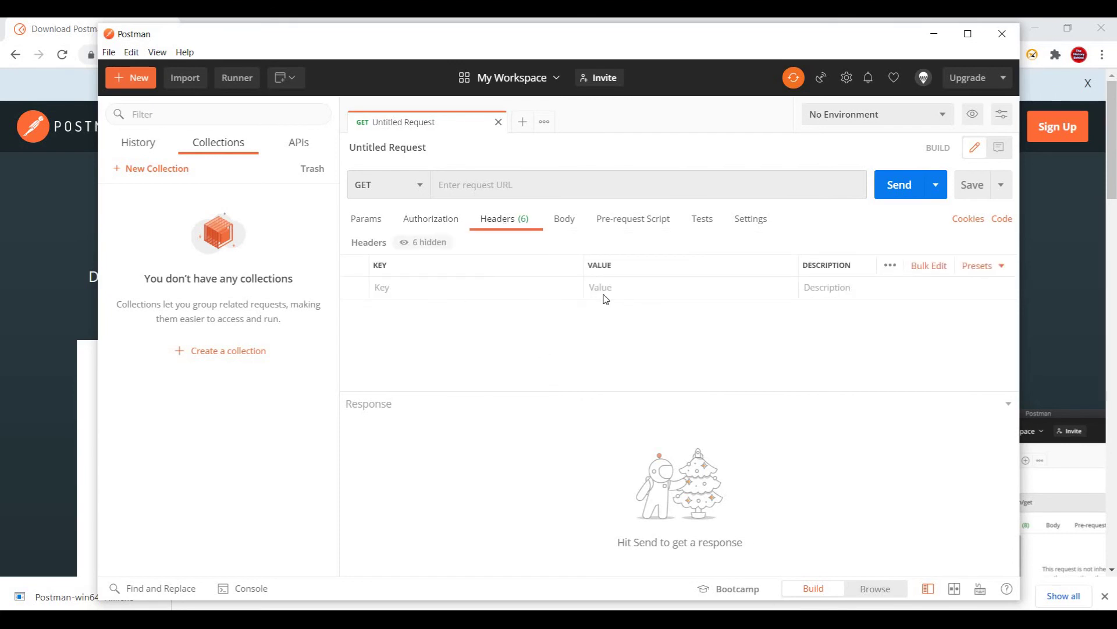
left_click(574, 220)
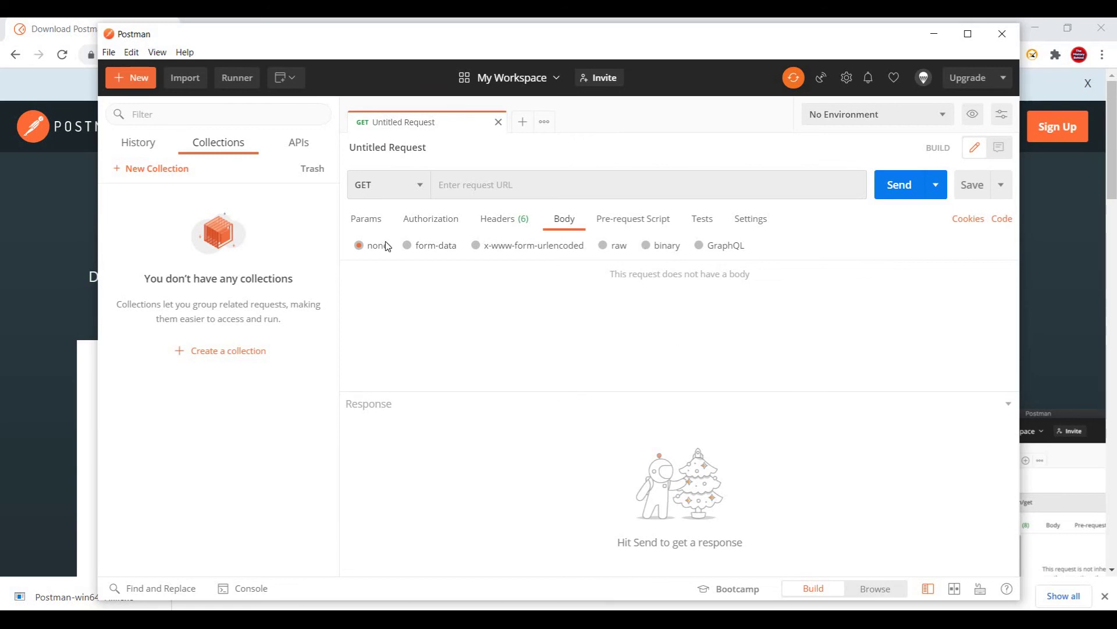
left_click(368, 220)
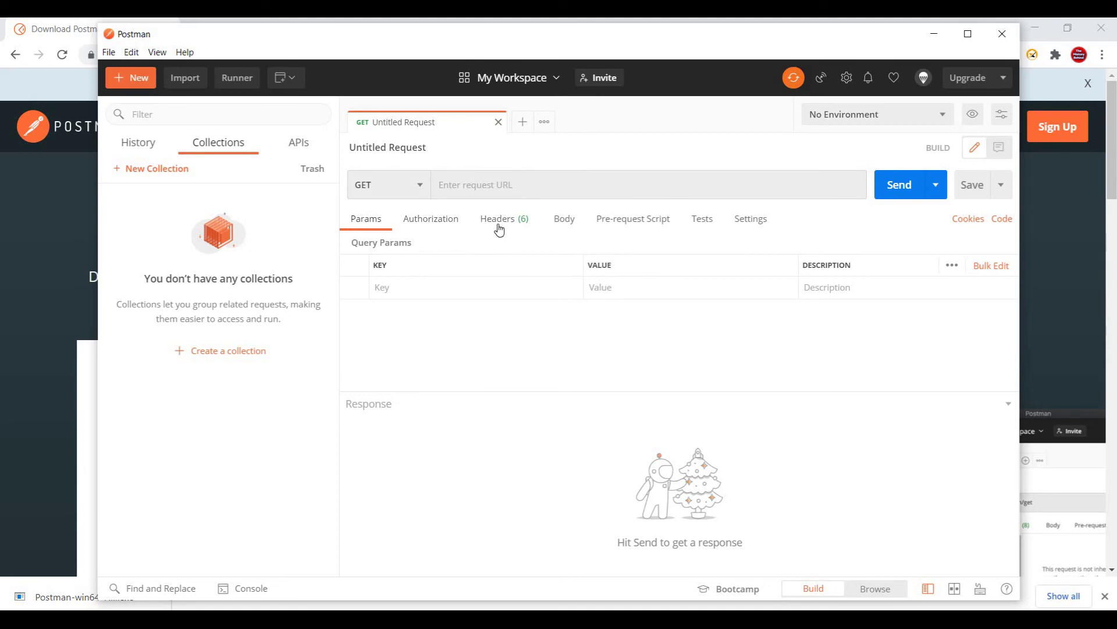
Check the query parameter column options, then place the cursor in the empty Tests editor.
left_click(470, 189)
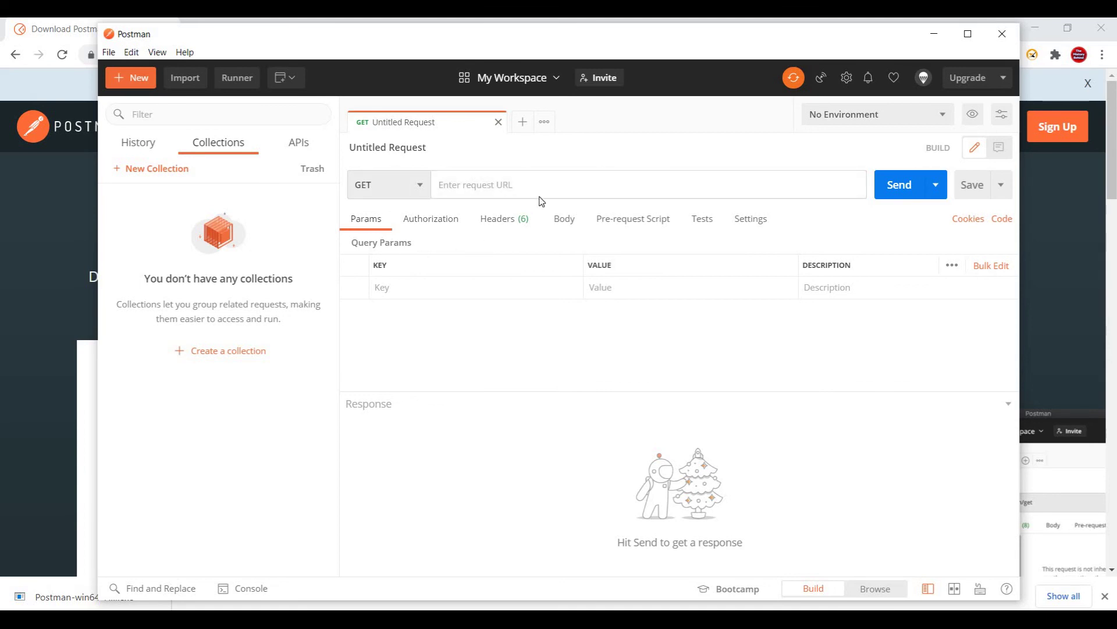
left_click(475, 466)
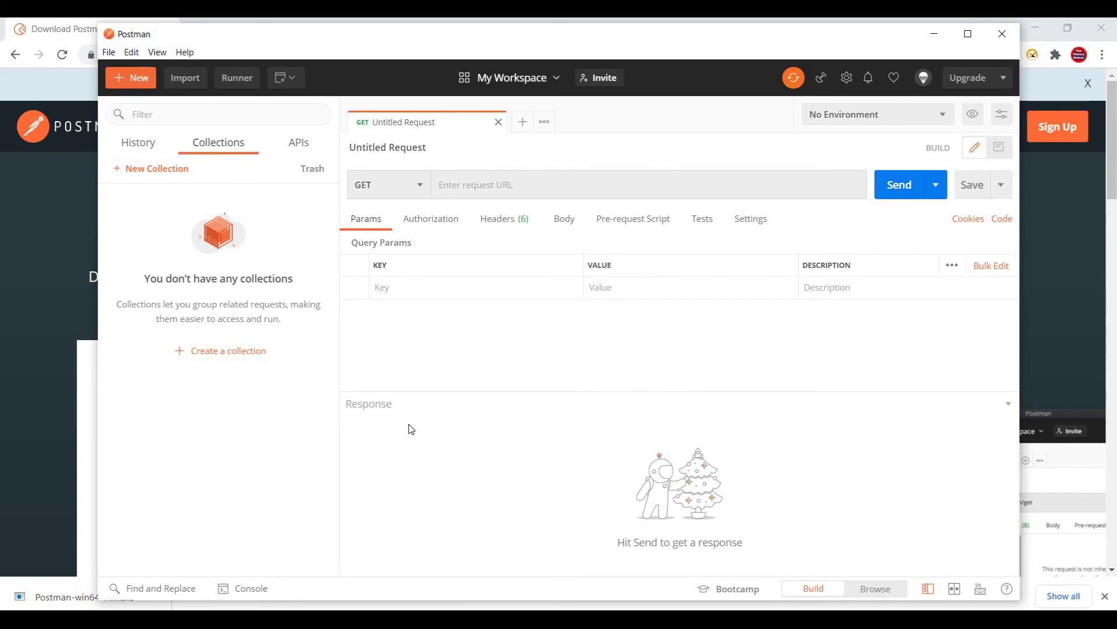
left_click(952, 266)
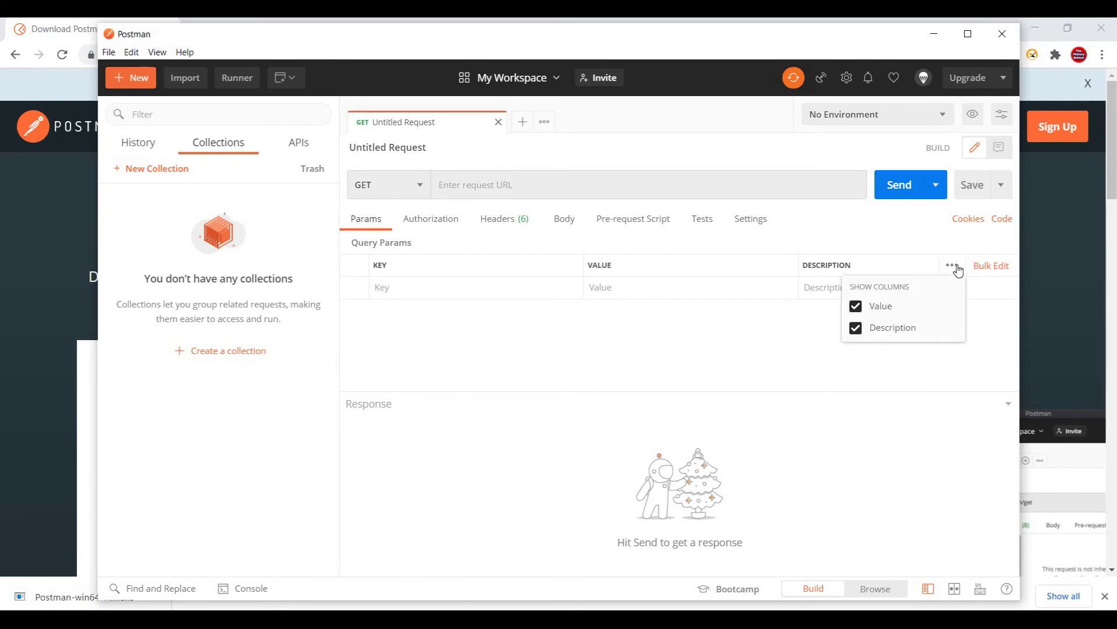
left_click(710, 227)
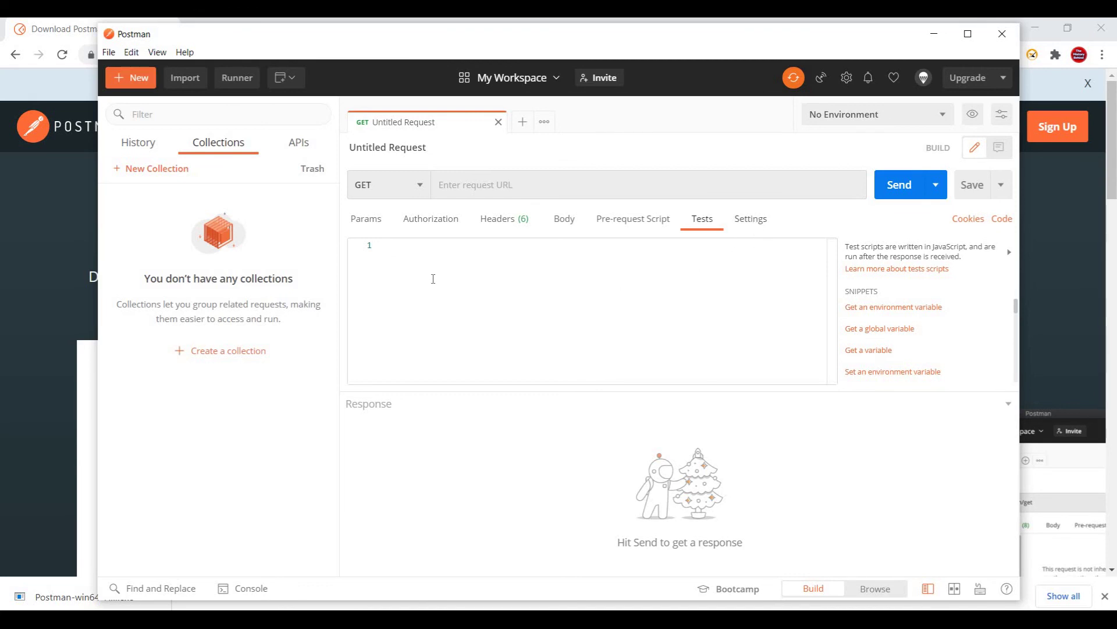
left_click(394, 251)
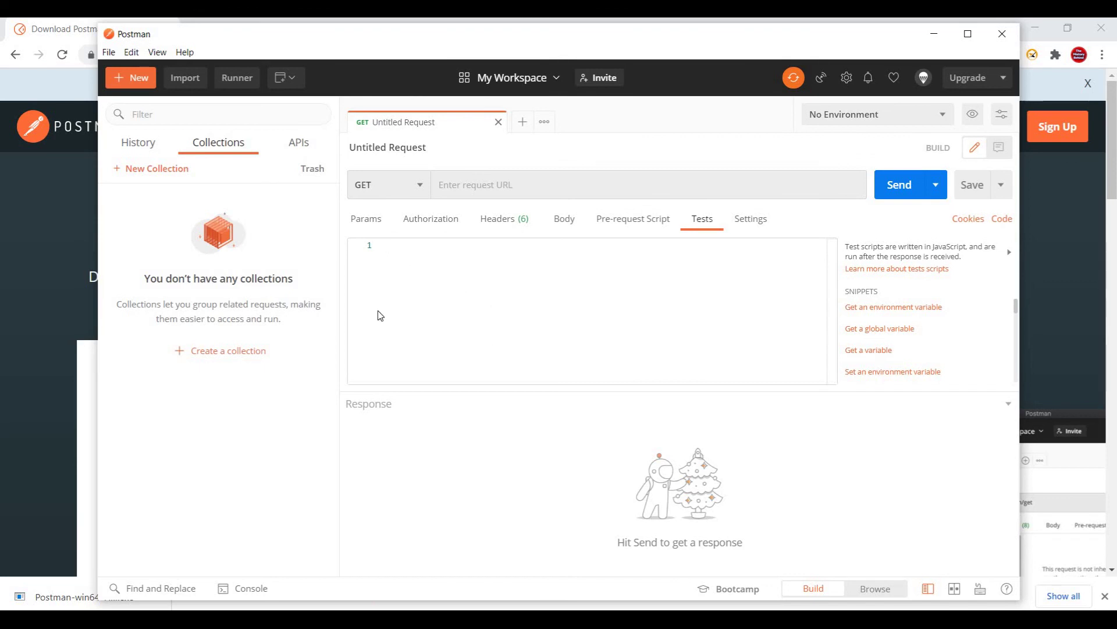